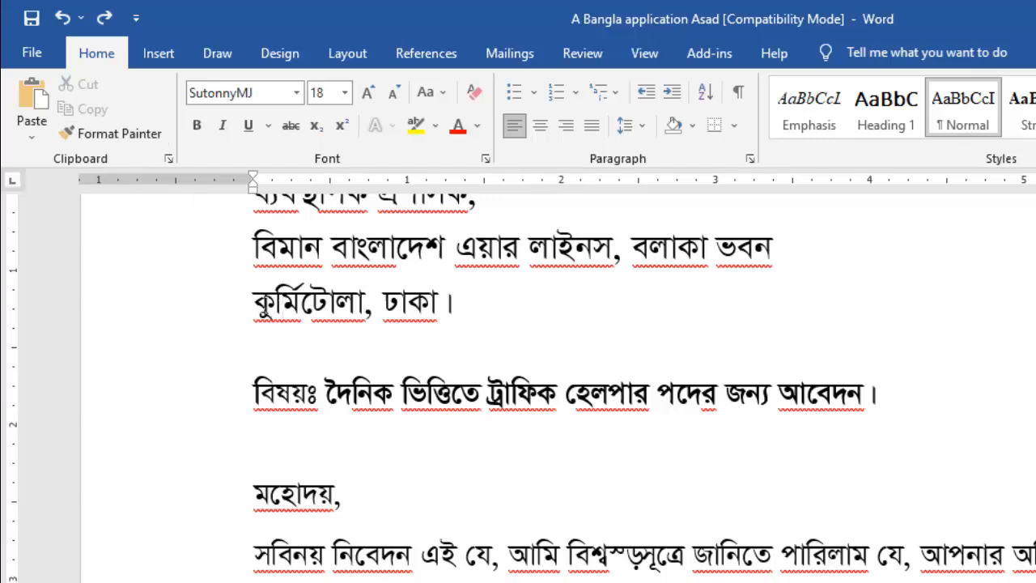
Copy the formatting of কুর্মিটোলা onto the bold subject text দৈনিক ভিত্তিতে ট্রাফিক হেলপার পদের জন্য আবেদন। with Format Painter.
drag(254, 306, 372, 317)
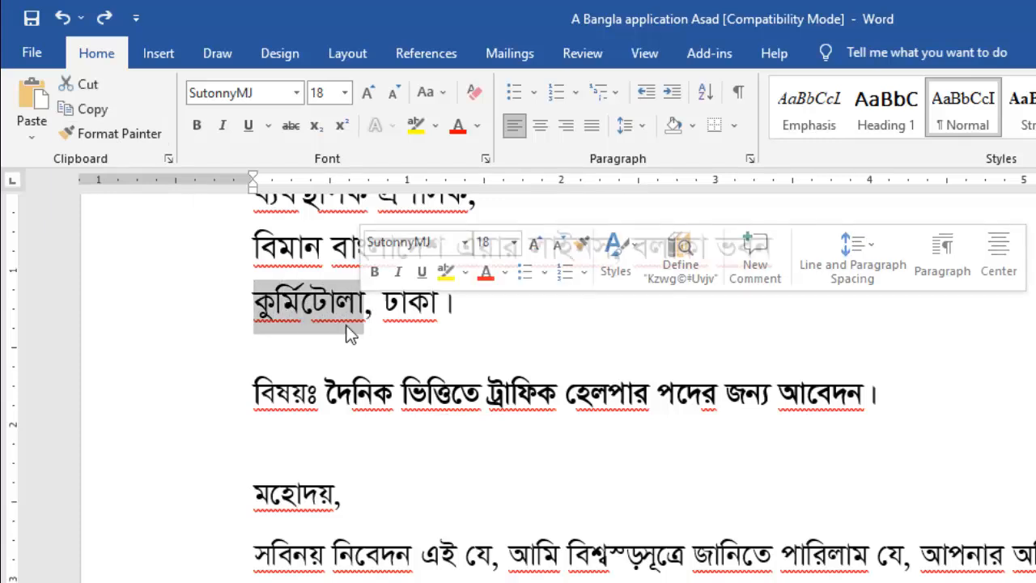
click(109, 136)
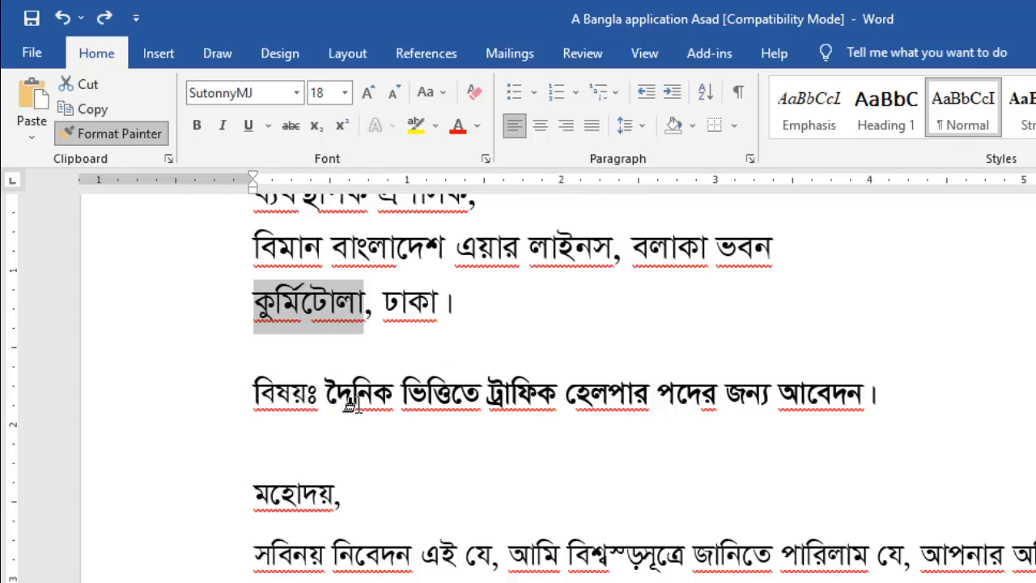
mouse_move(327, 405)
mouse_down()
mouse_move(599, 417)
mouse_move(909, 411)
mouse_up()
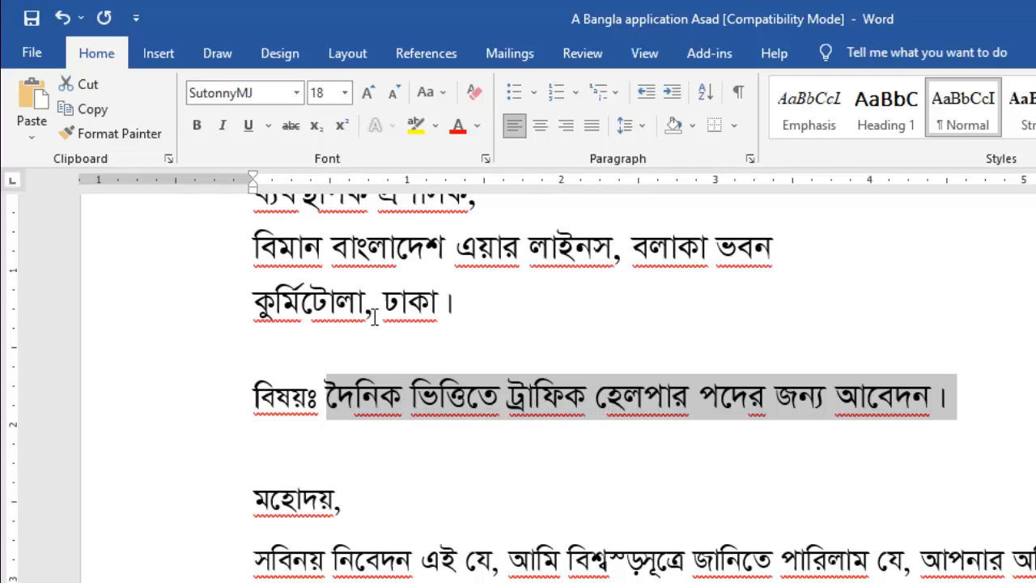
Undo the copied formatting on the subject text and deselect it.
key(ctrl+shift+comma)
key(ctrl+b)
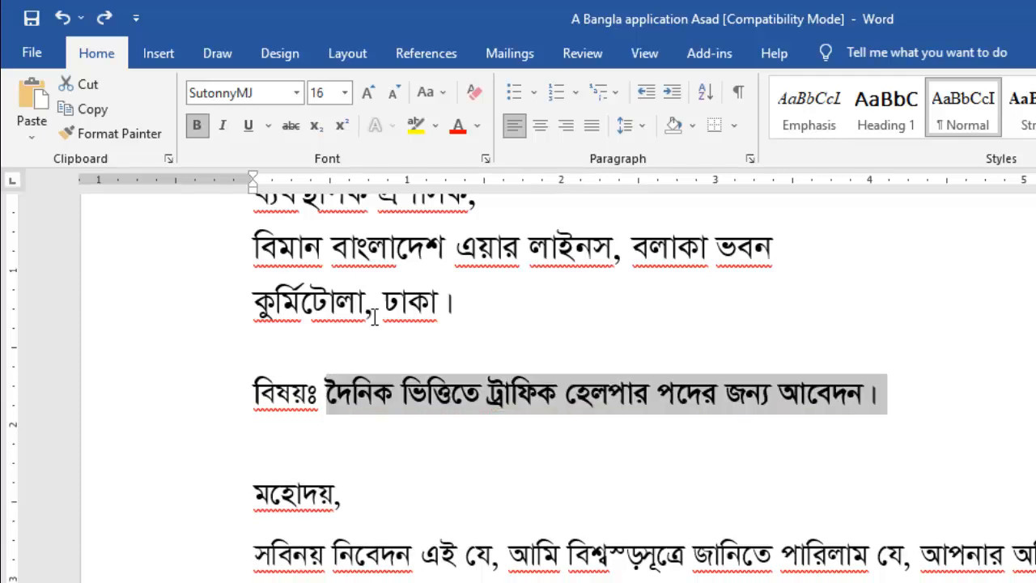
click(320, 359)
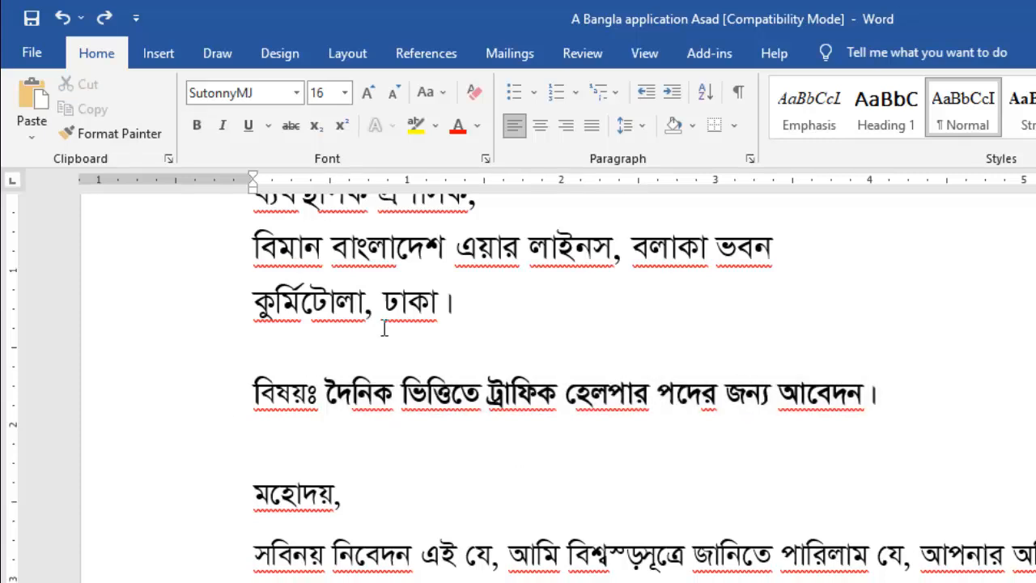
Select the four-line address block from বরাবর to ঢাকা। and enlarge its font size to 24 with Increase Font Size.
scroll(532, 324, up, 3)
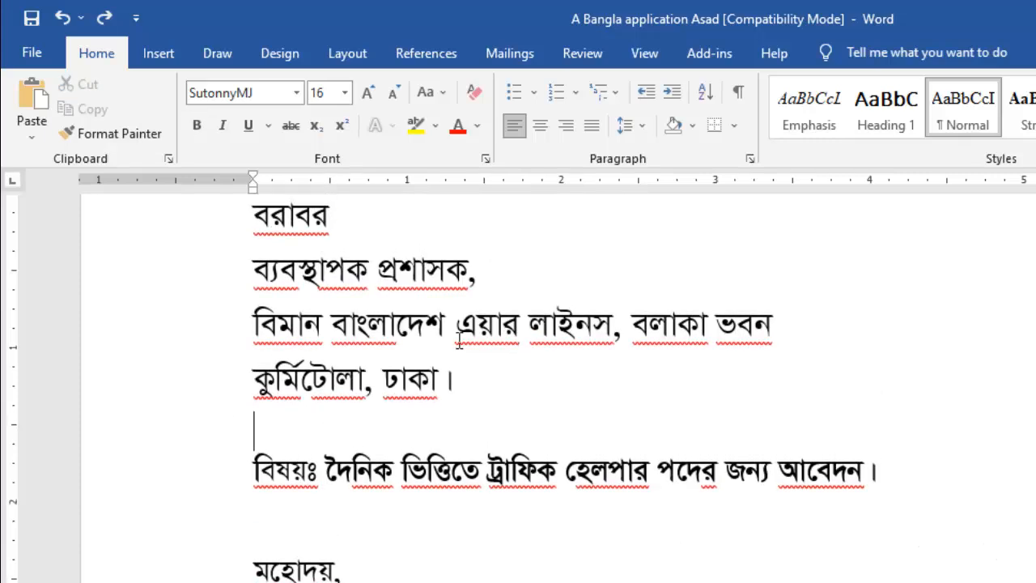
scroll(419, 358, down, 1)
scroll(387, 354, up, 1)
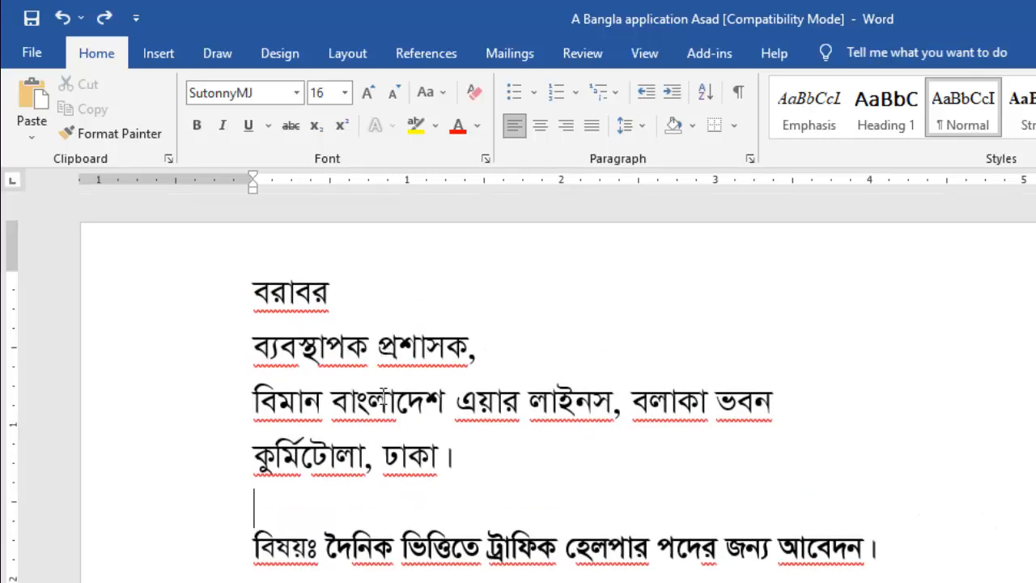
drag(472, 470, 255, 307)
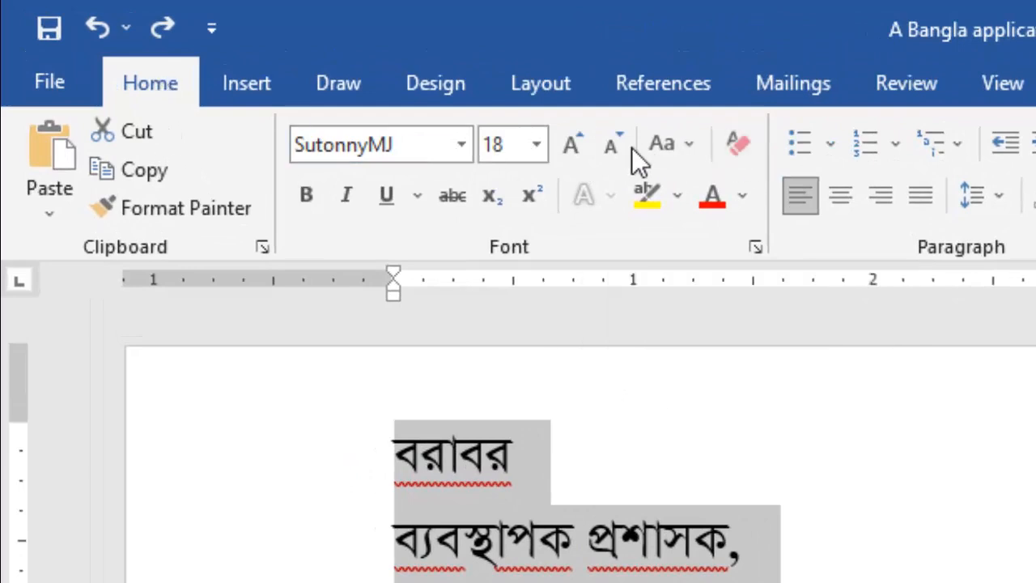
click(573, 145)
click(573, 146)
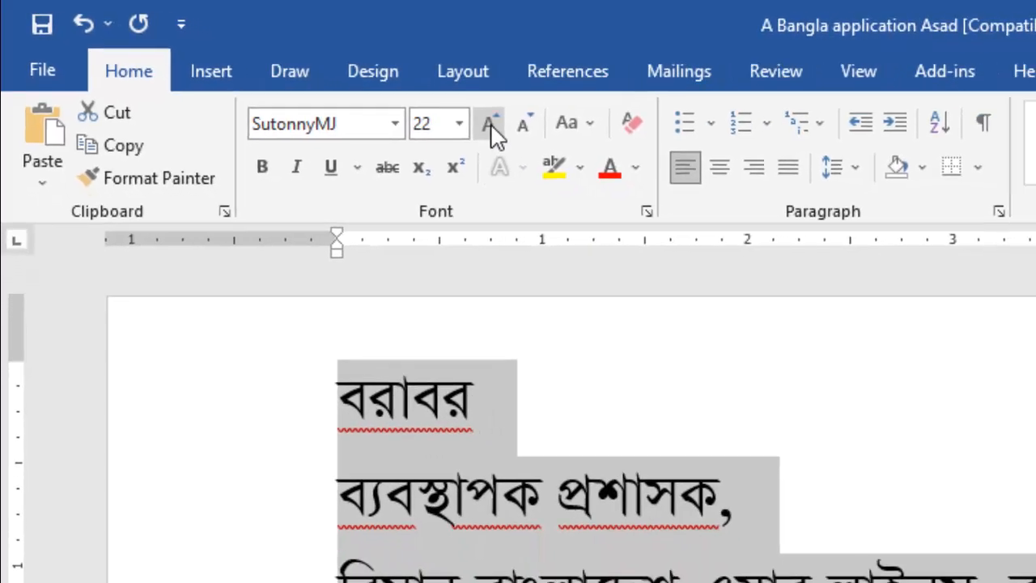
click(573, 145)
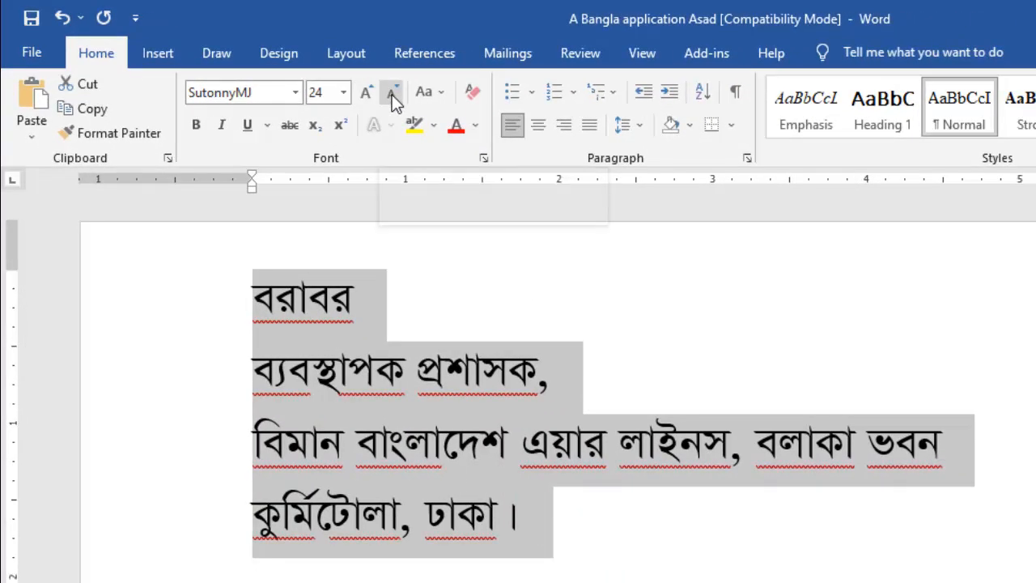
Reduce the address block's font size to 18, and raise it one increment to 20.
click(392, 95)
click(391, 95)
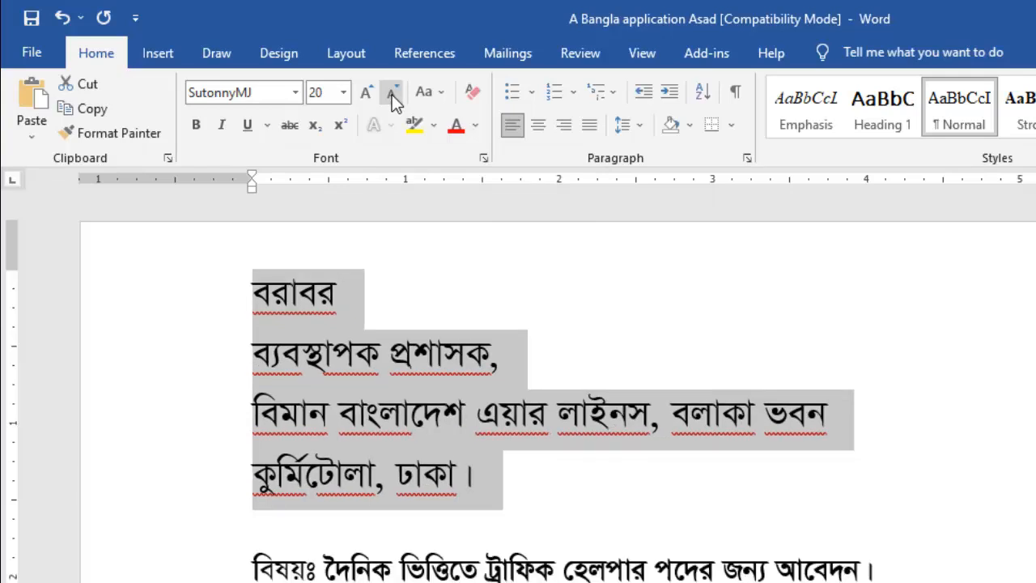
click(392, 95)
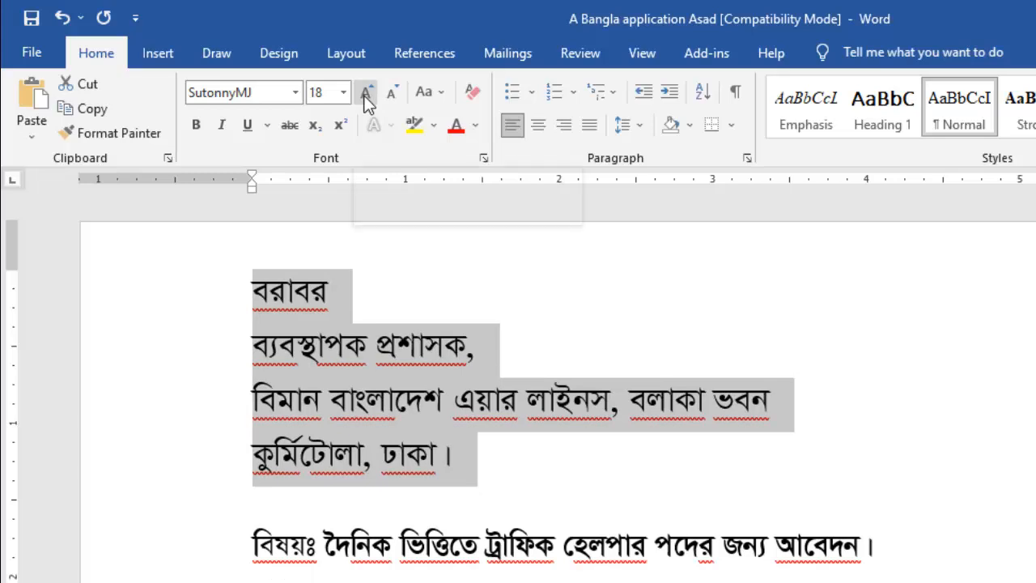
click(366, 96)
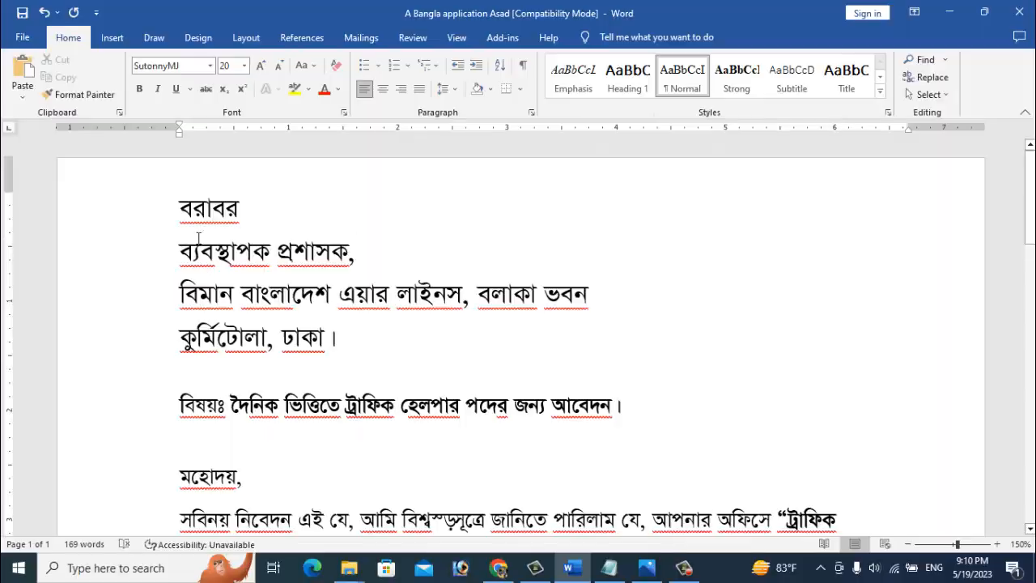
Preview 3.0 line spacing on the four-line address block without applying it.
drag(183, 211, 348, 341)
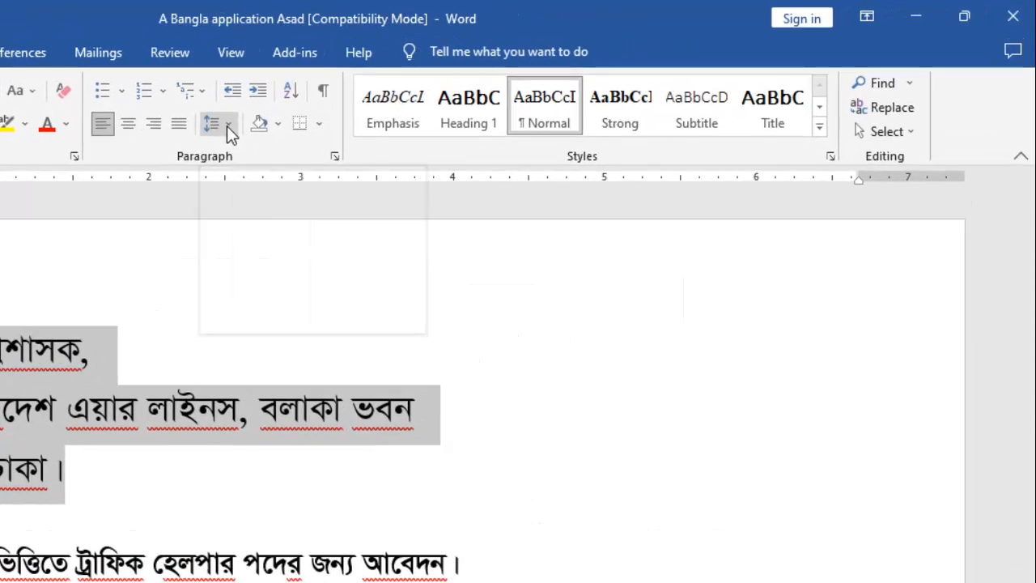
click(227, 125)
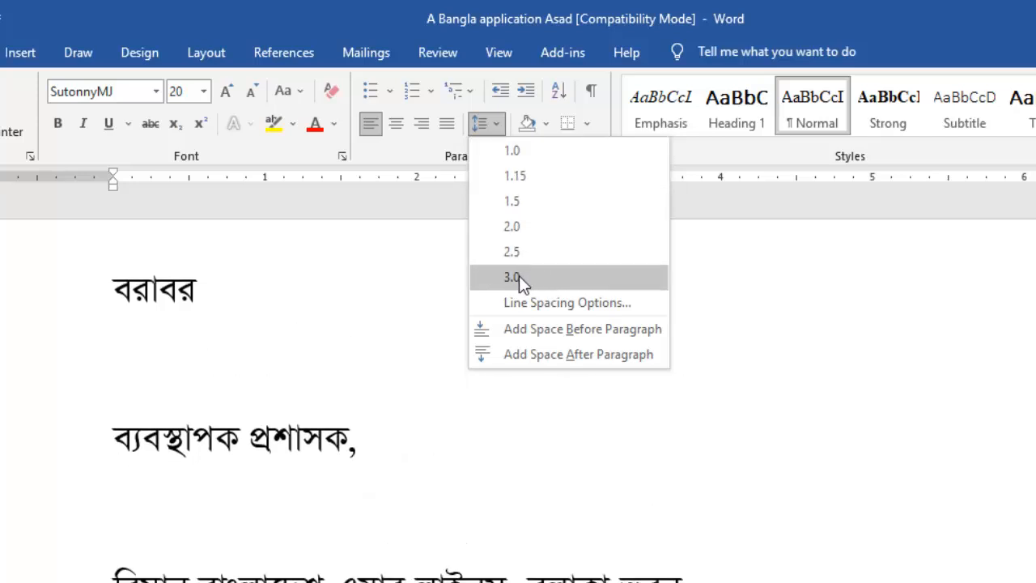
click(307, 387)
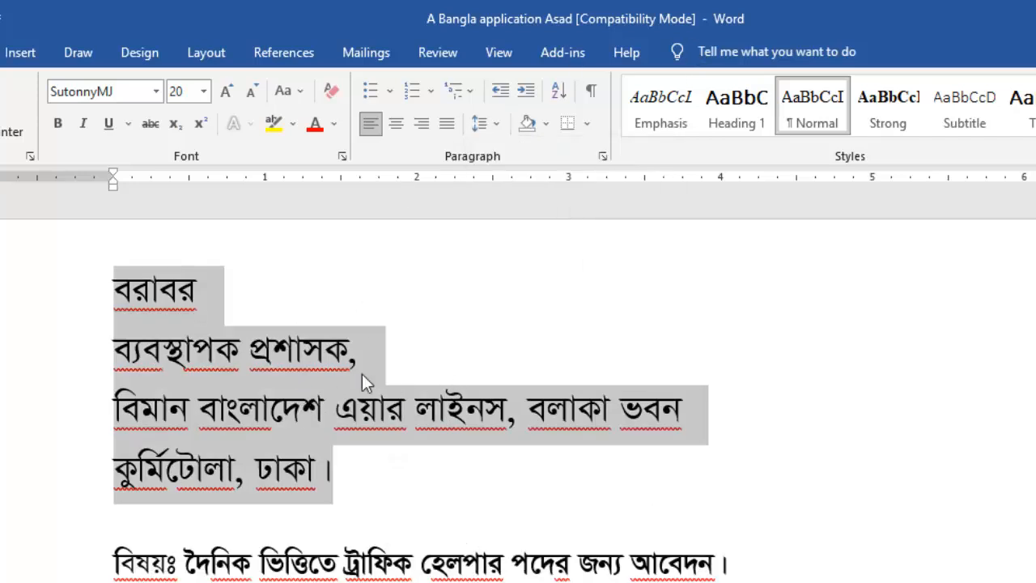
Preview 1.0 line spacing on the lines from কুর্মিটোলা, ঢাকা। to the salutation মহোদয়, without applying it.
scroll(366, 379, down, 1)
click(177, 425)
scroll(228, 446, down, 1)
drag(123, 336, 232, 522)
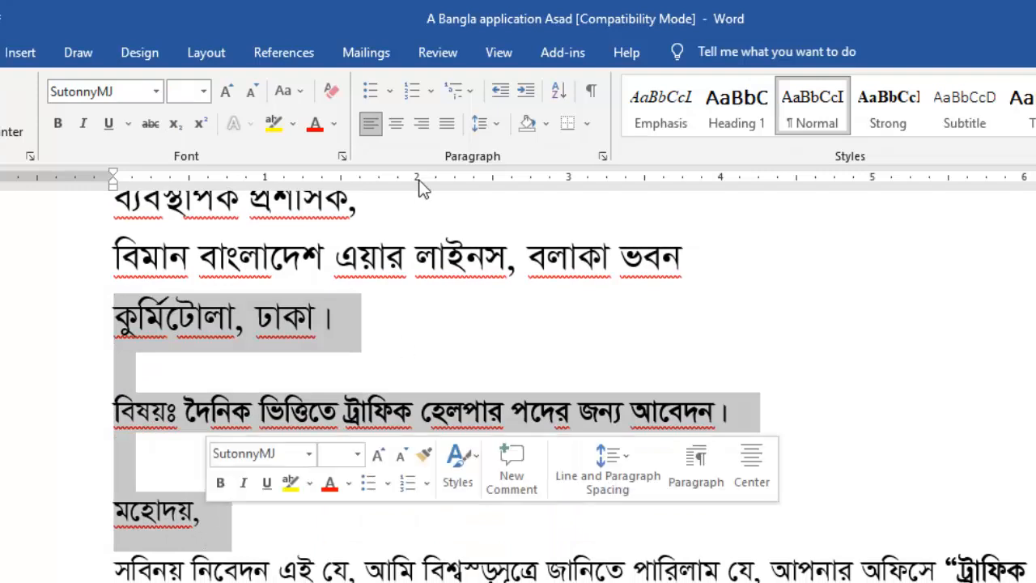
click(498, 123)
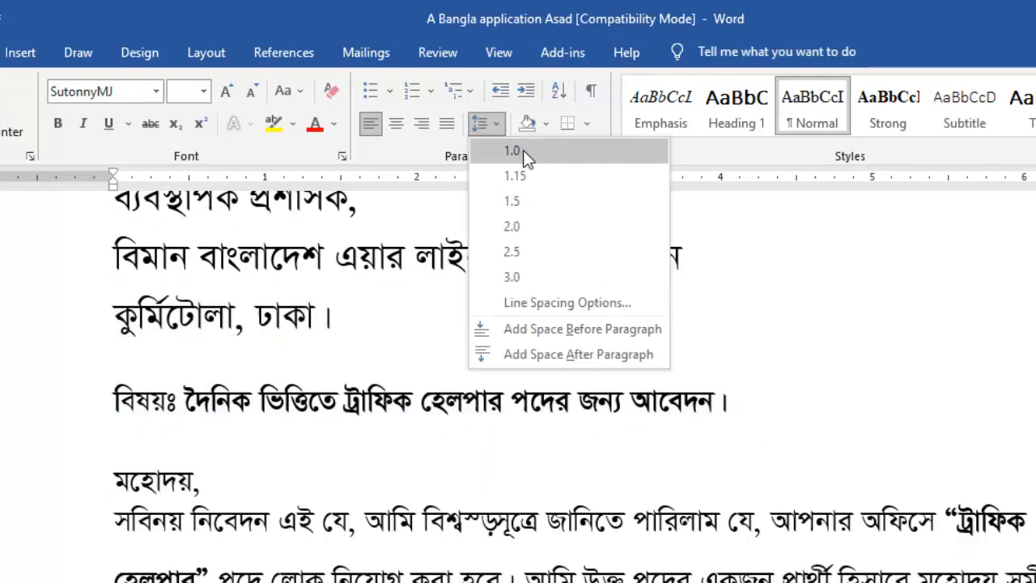
click(284, 492)
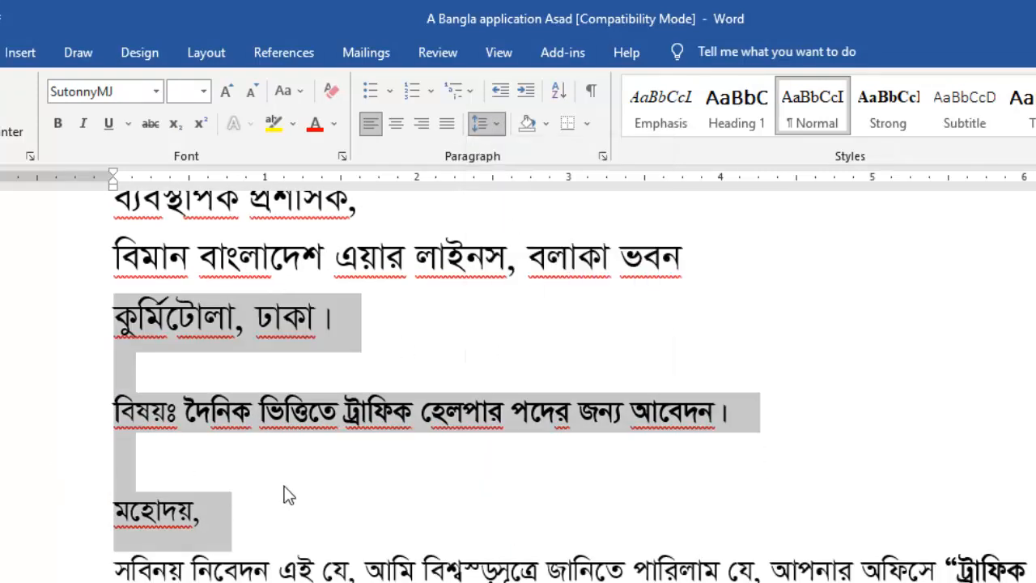
Set the line spacing of the four-line address block at the start of the letter to 1.0.
scroll(364, 428, up, 3)
drag(332, 474, 114, 290)
click(495, 122)
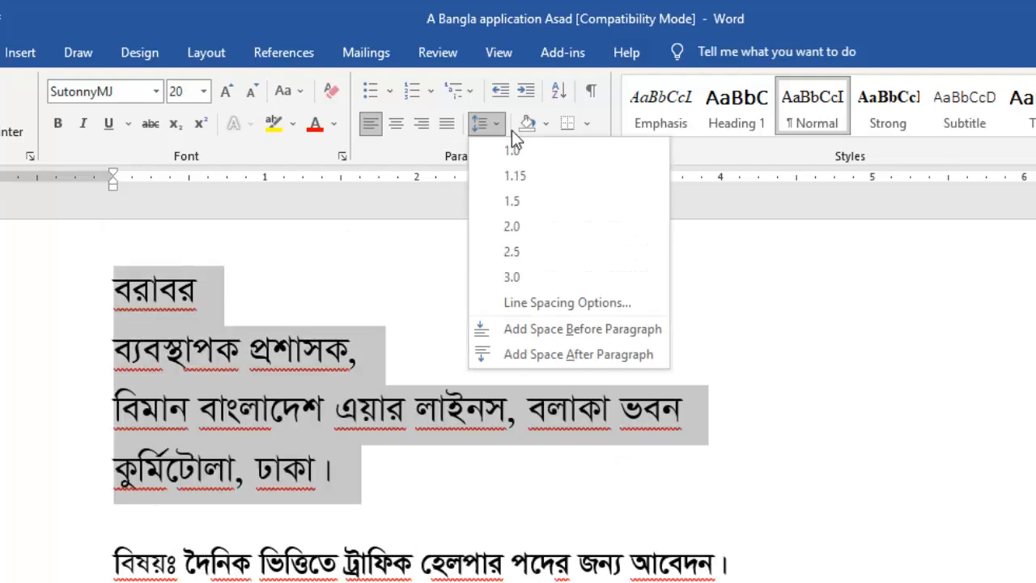
click(510, 151)
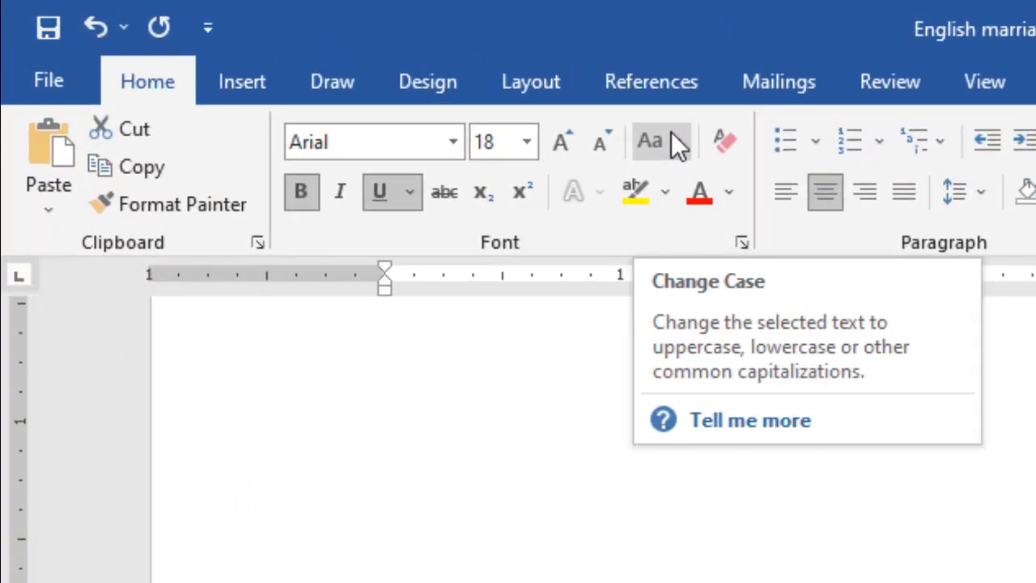
Change the Marital Status Certificate heading to Capitalize Each Word, and convert it to UPPERCASE.
click(675, 143)
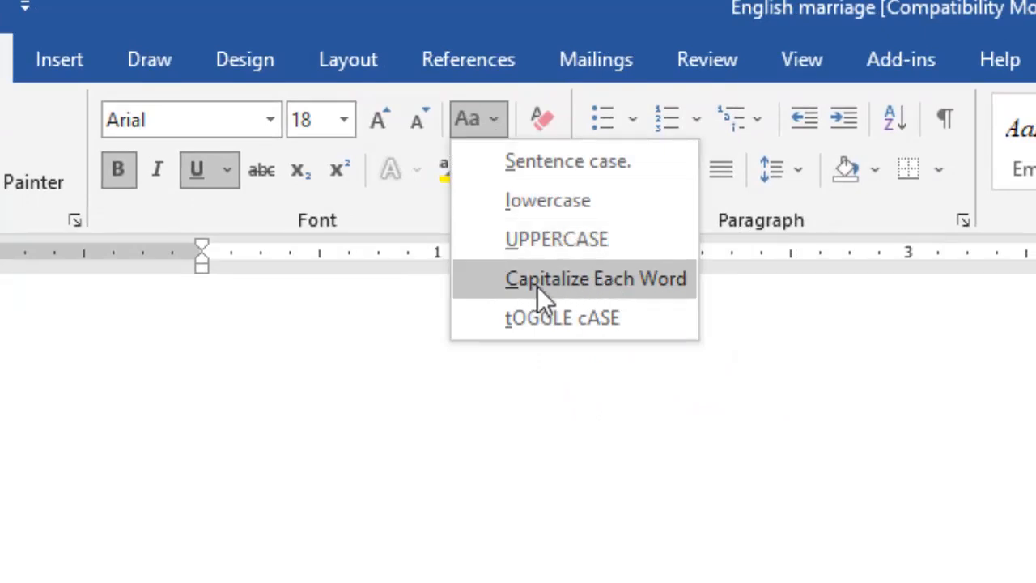
click(650, 280)
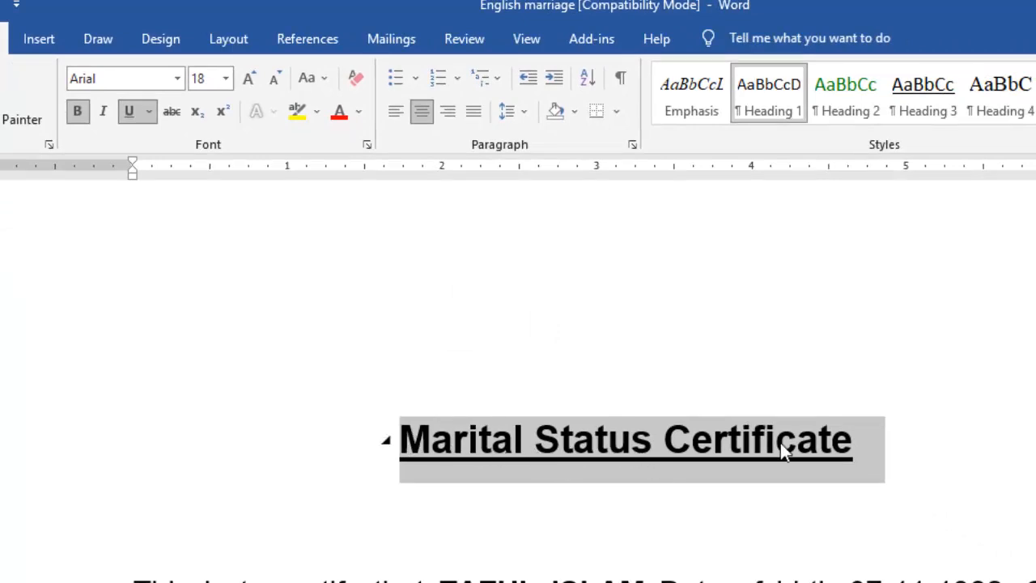
click(324, 78)
click(347, 157)
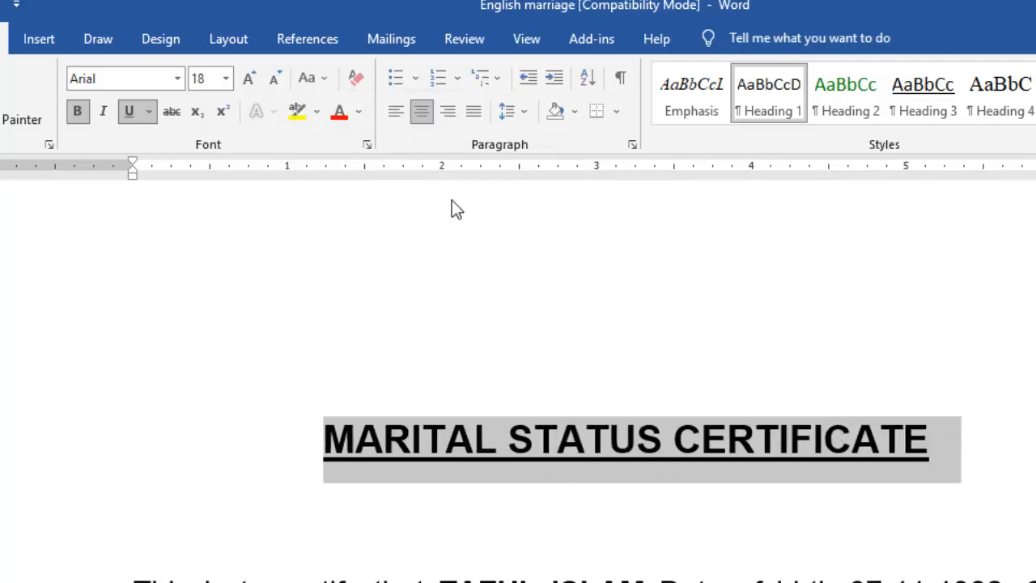
Convert the certificate heading to lowercase and apply tOGGLE cASE to it.
click(328, 78)
click(365, 138)
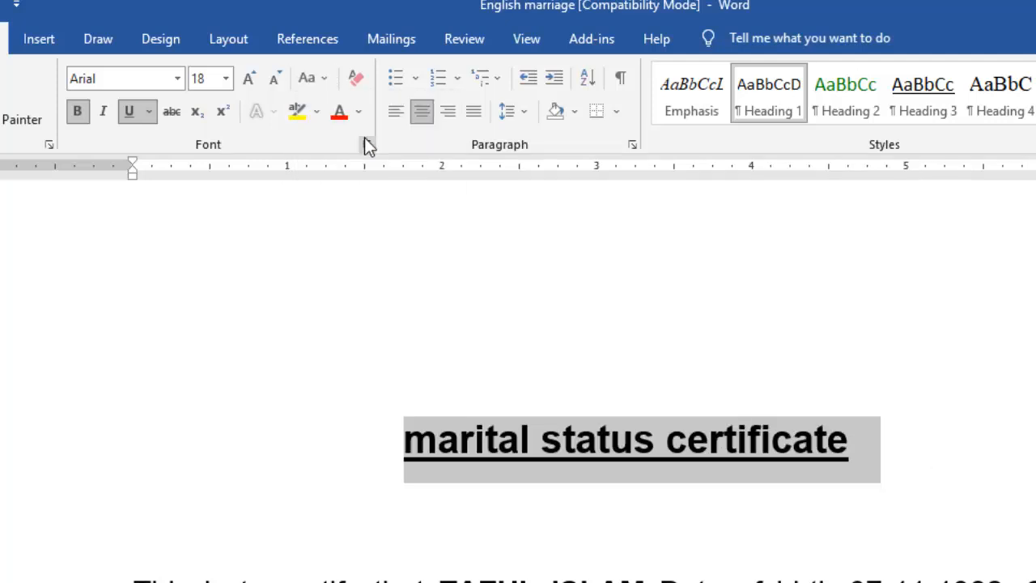
click(330, 75)
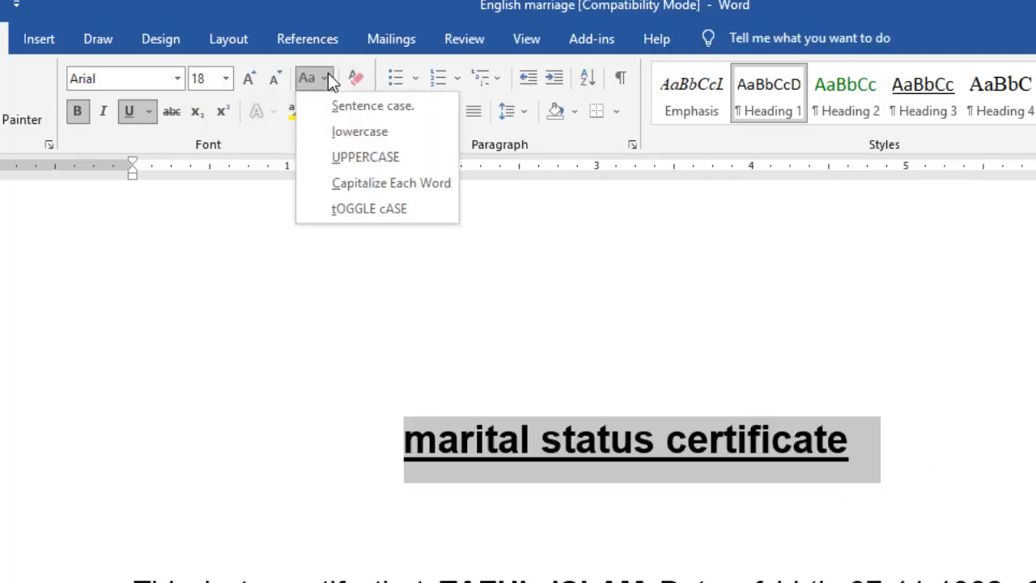
click(386, 212)
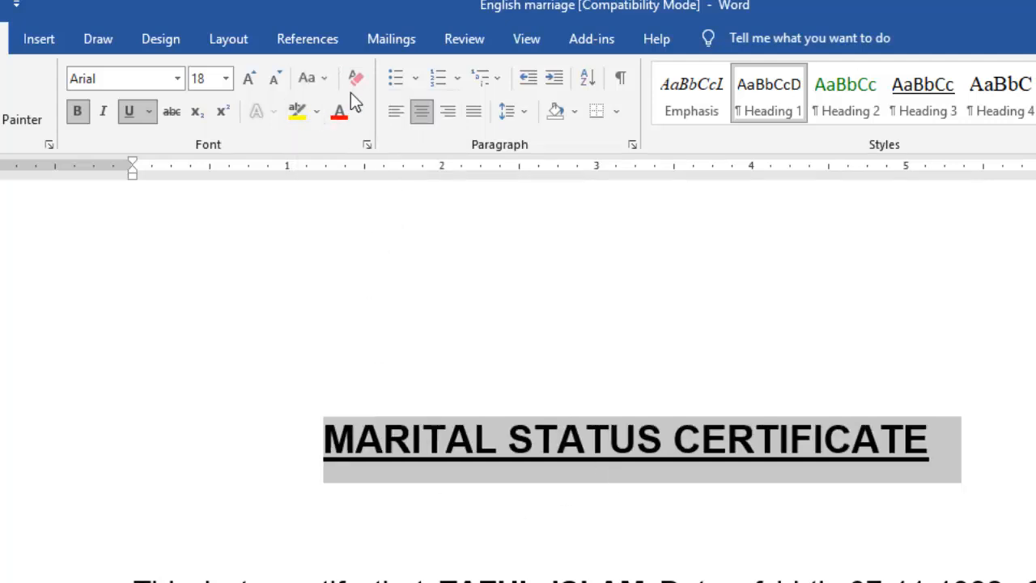
Apply tOGGLE cASE to the uppercase certificate heading again, and set it to lowercase.
click(325, 76)
click(338, 203)
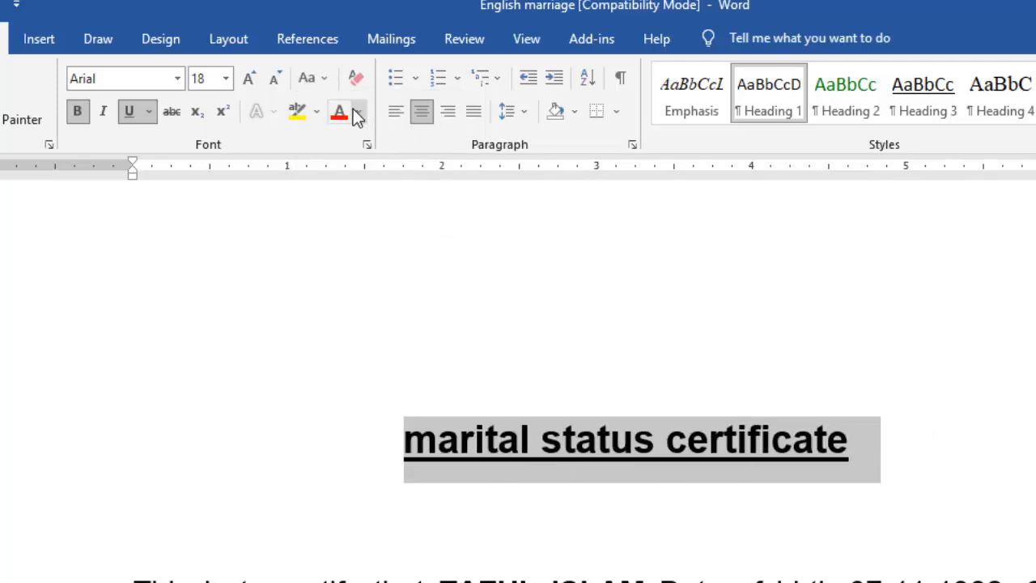
click(324, 77)
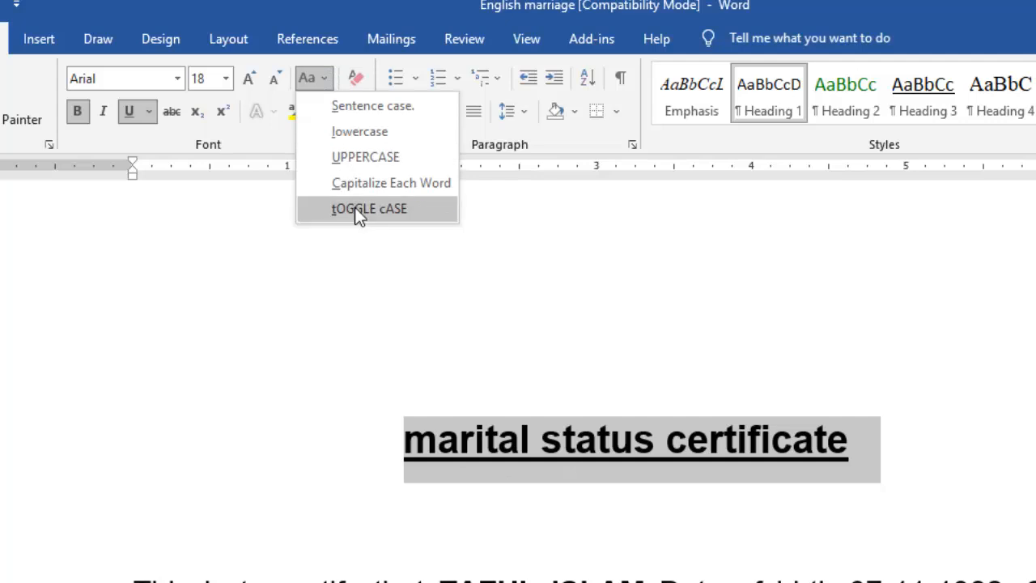
click(370, 132)
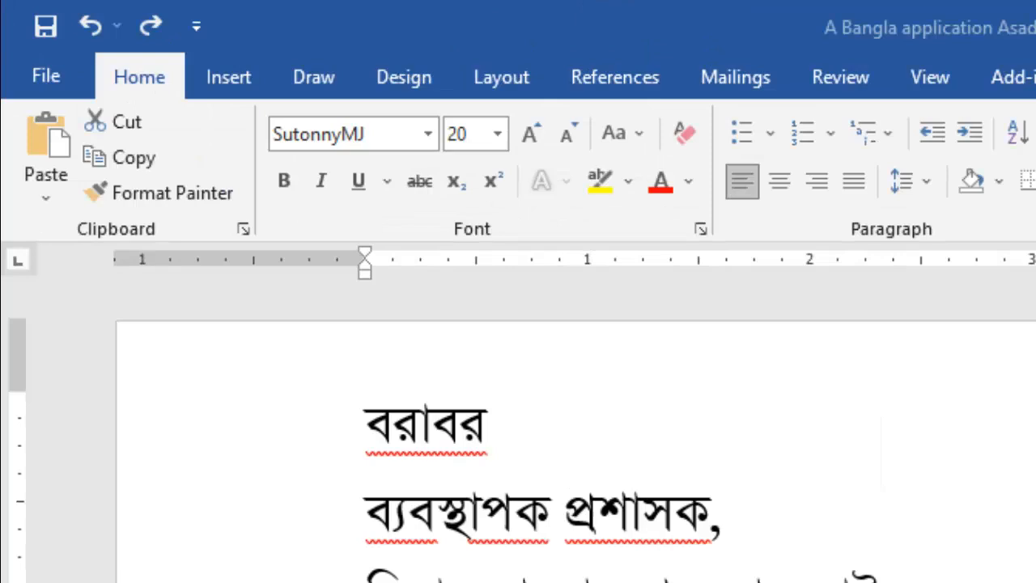
Select all text of the Bangla application and open the font colour choices, closing them without picking a colour.
key(ctrl+a)
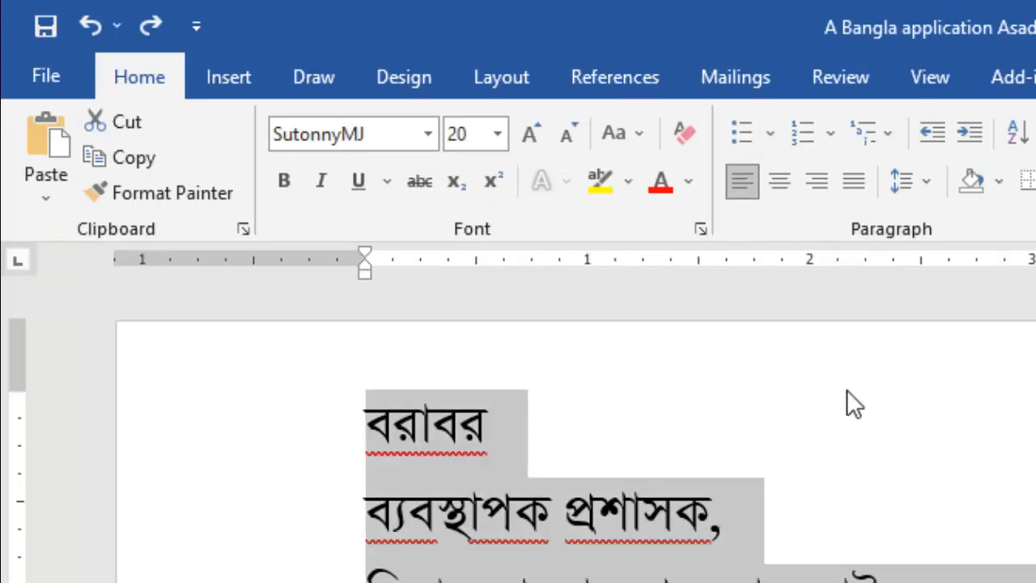
click(686, 186)
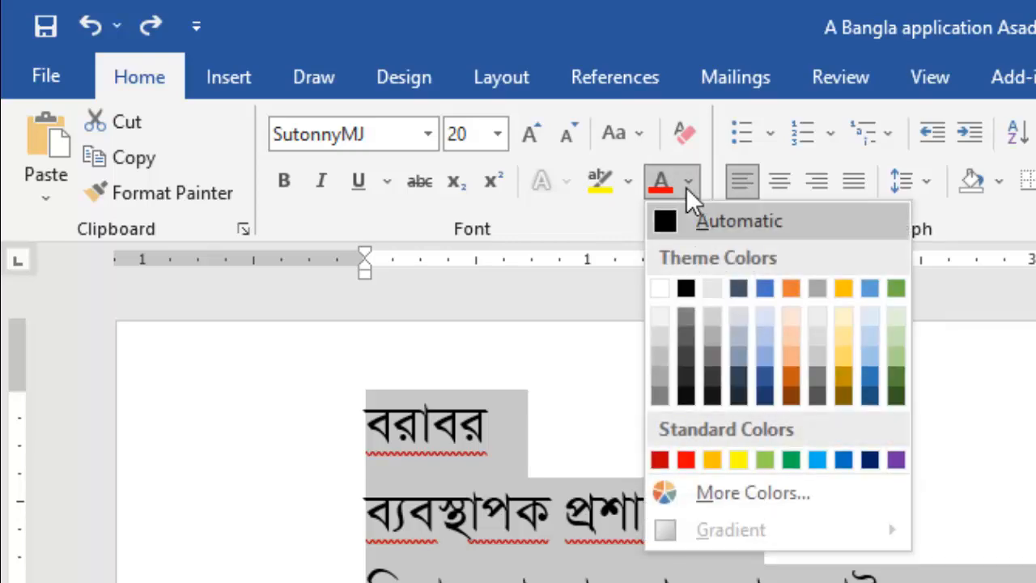
click(485, 476)
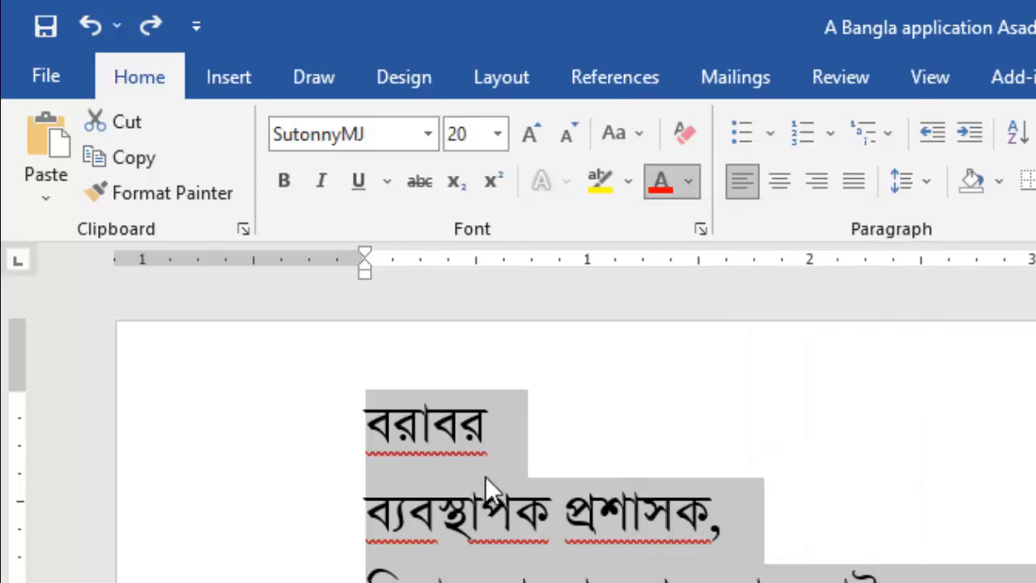
Colour the address line "কুর্মিটোলা, ঢাকা।" dark gold, using the darker shade of the gold theme colour.
click(429, 540)
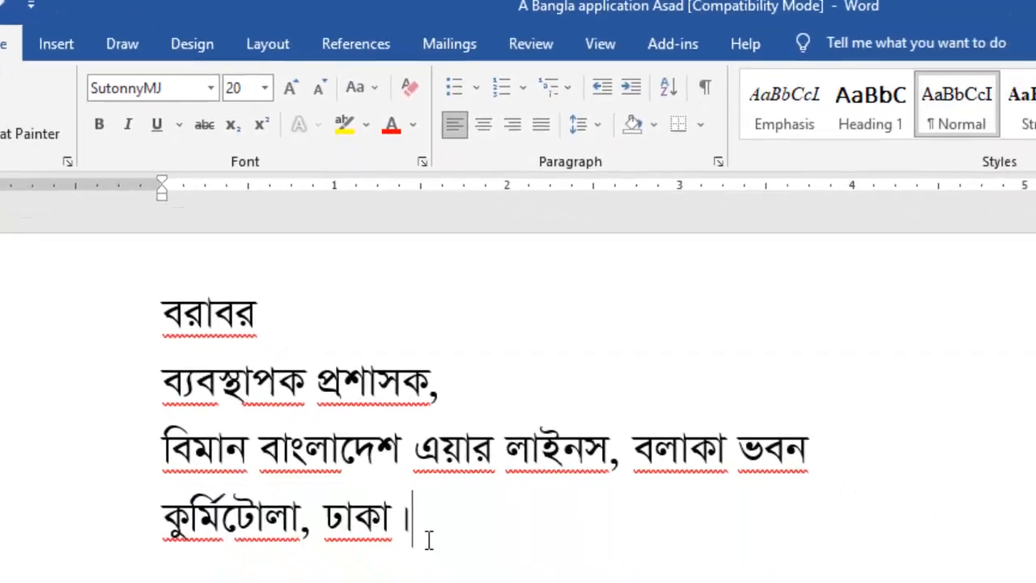
drag(430, 540, 175, 532)
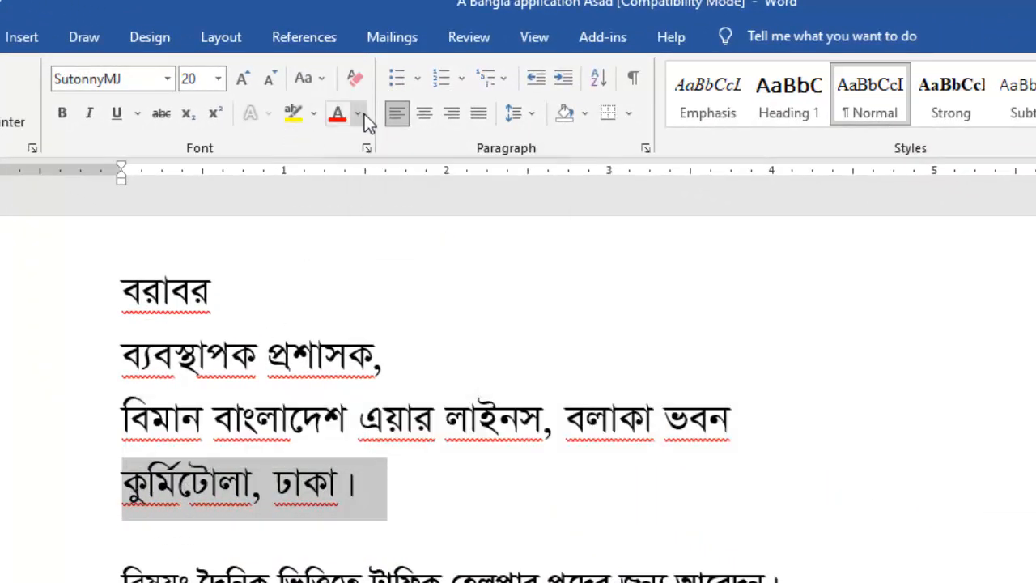
click(359, 114)
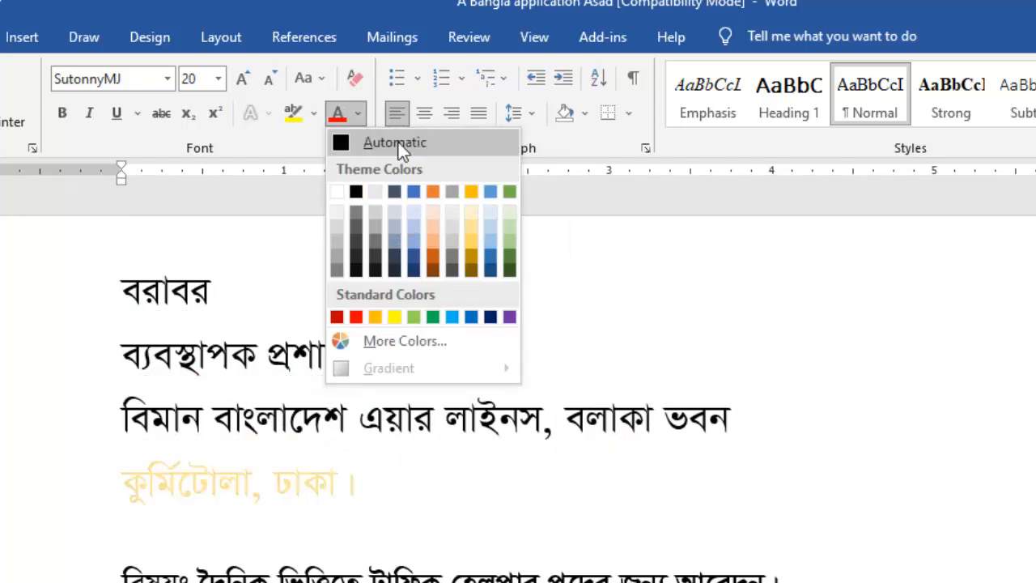
click(470, 257)
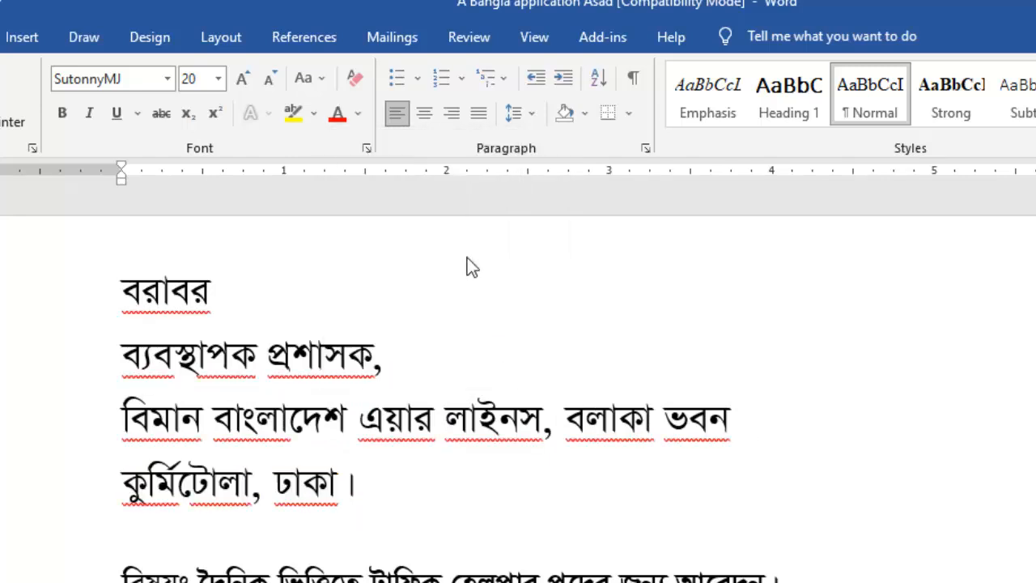
click(342, 498)
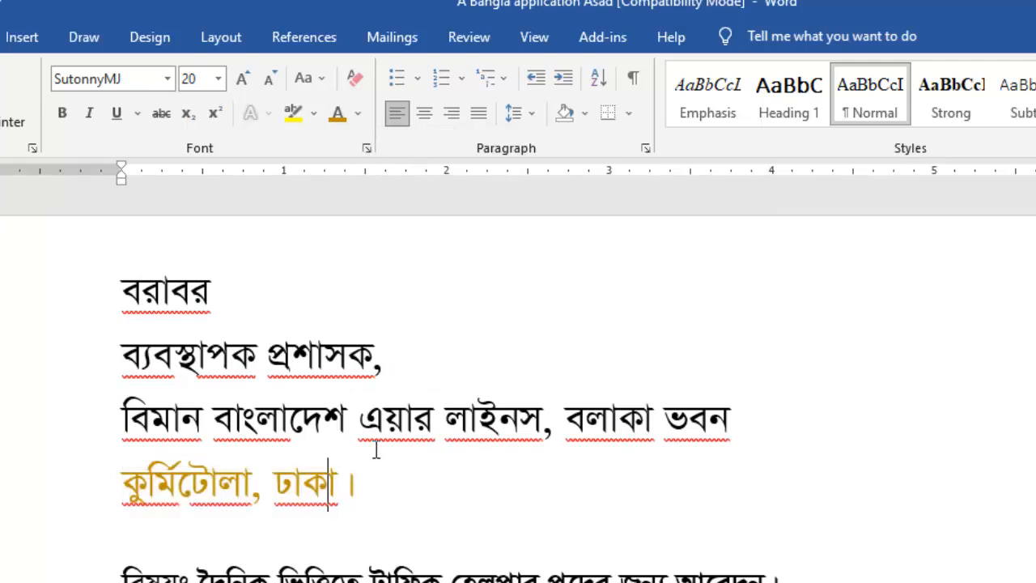
Apply the base gold theme colour to the words "এয়ার লাইনস, বলাকা ভবন" in the third address line.
drag(728, 429, 360, 429)
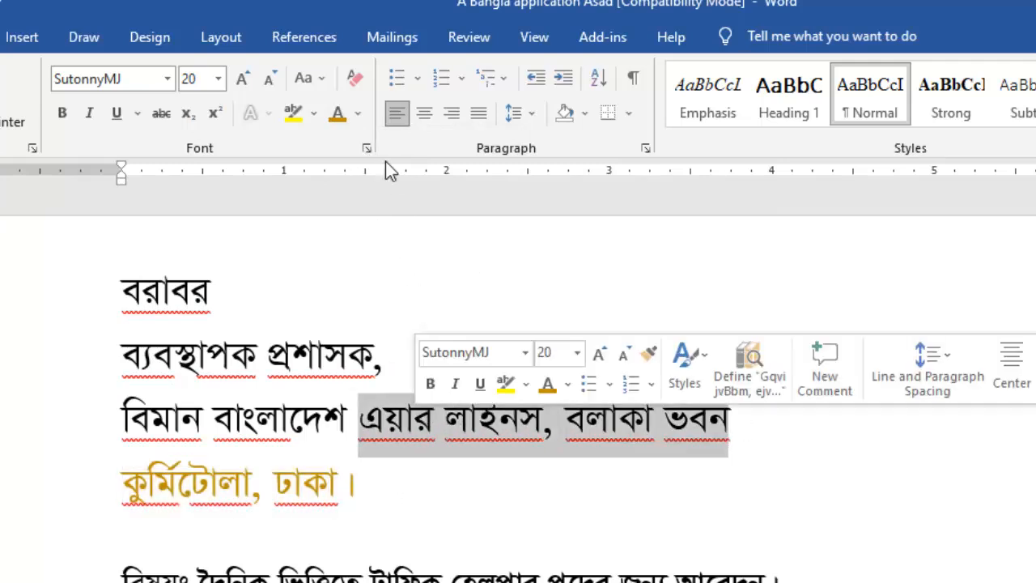
click(363, 123)
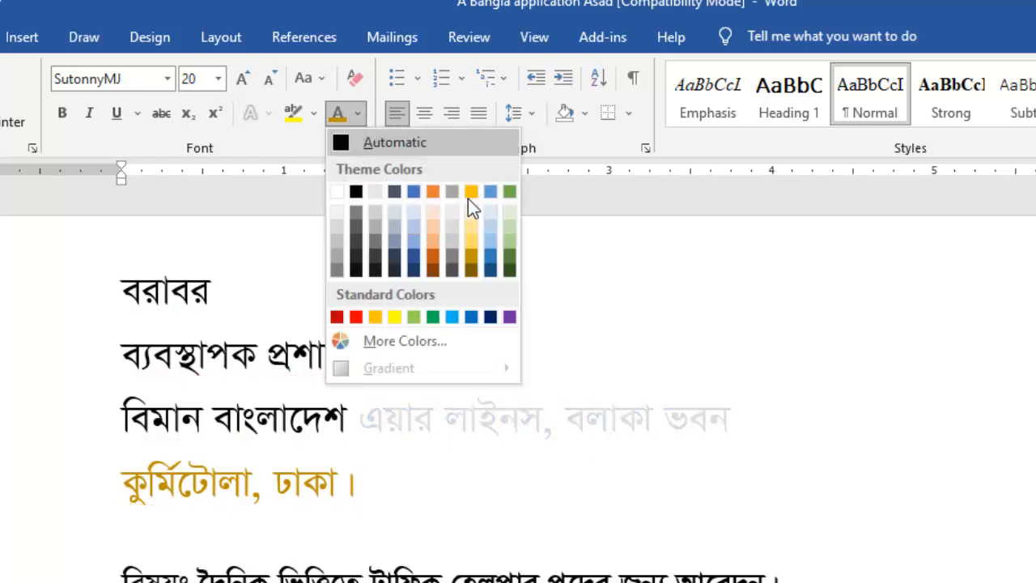
click(471, 193)
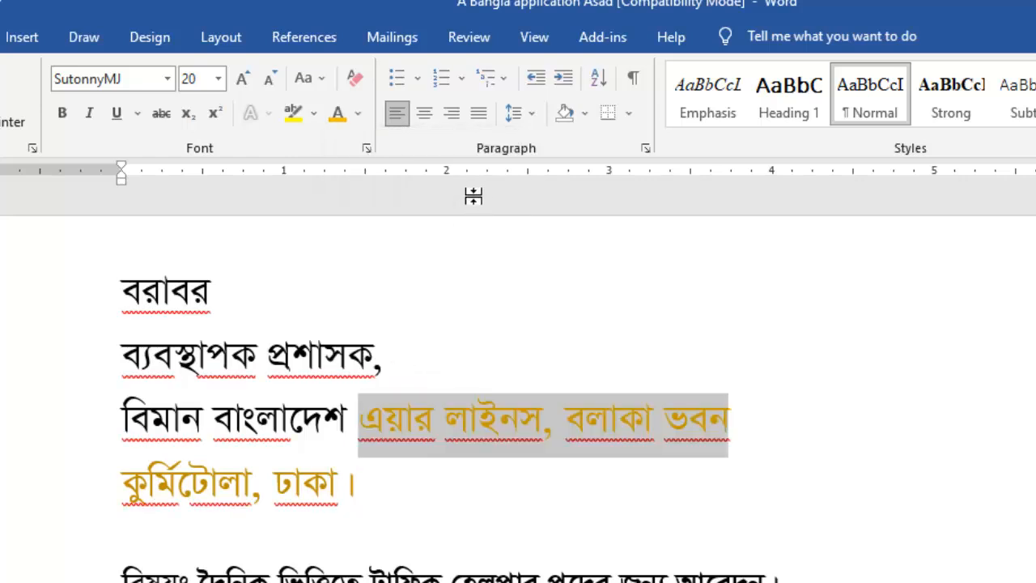
click(494, 416)
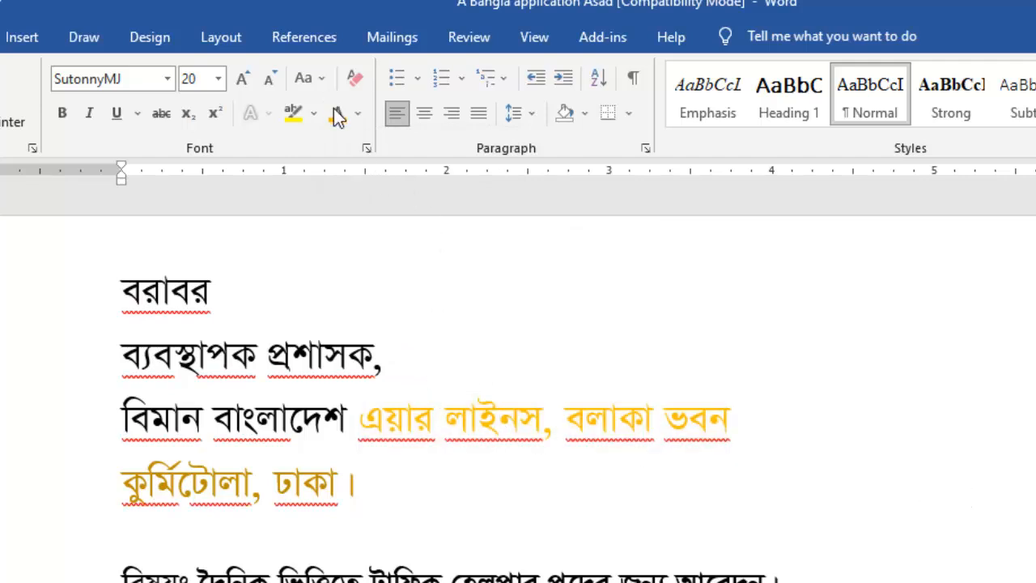